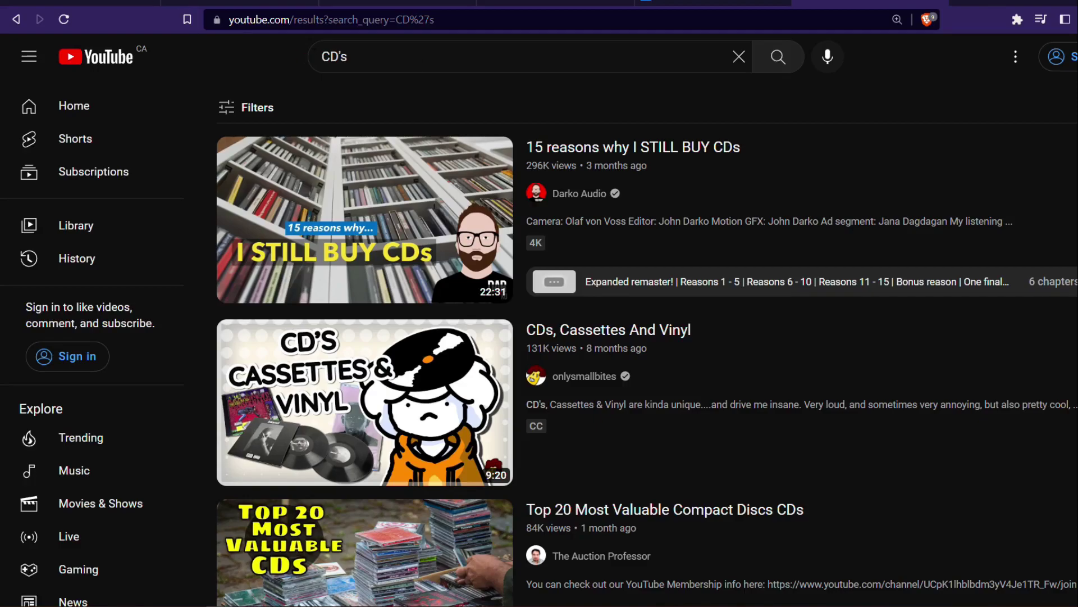
Step: Copy the web address of the YouTube video of Mozart's Piano Sonata no. 11, Alla Turca
{"action": "key", "text": "ctrl+1"}
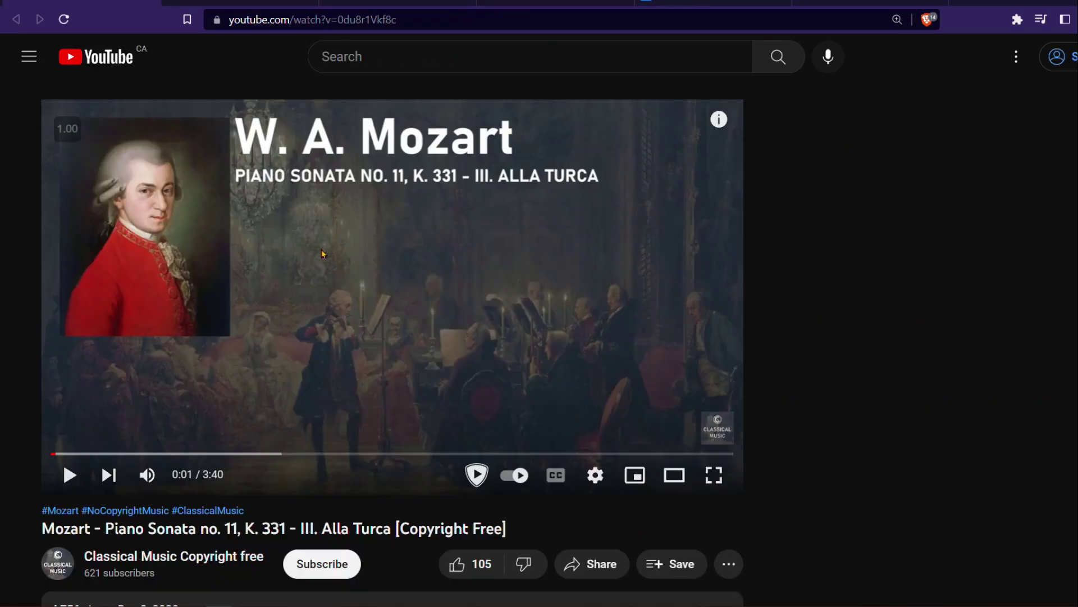
{"action": "scroll", "coordinate": [320, 372], "scroll_direction": "down", "scroll_amount": 1}
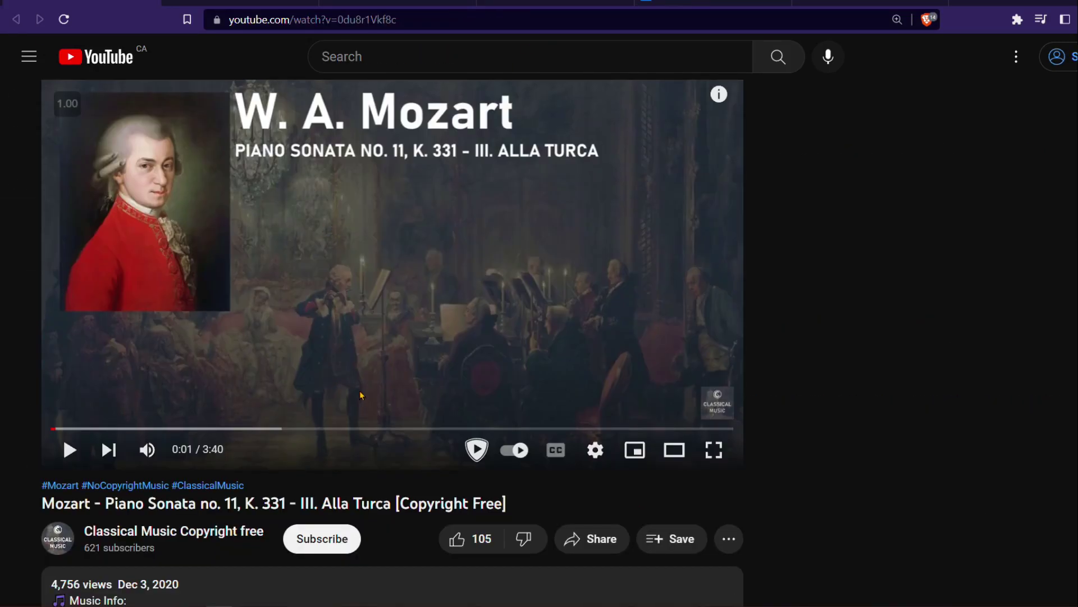
{"action": "scroll", "coordinate": [362, 396], "scroll_direction": "up", "scroll_amount": 1}
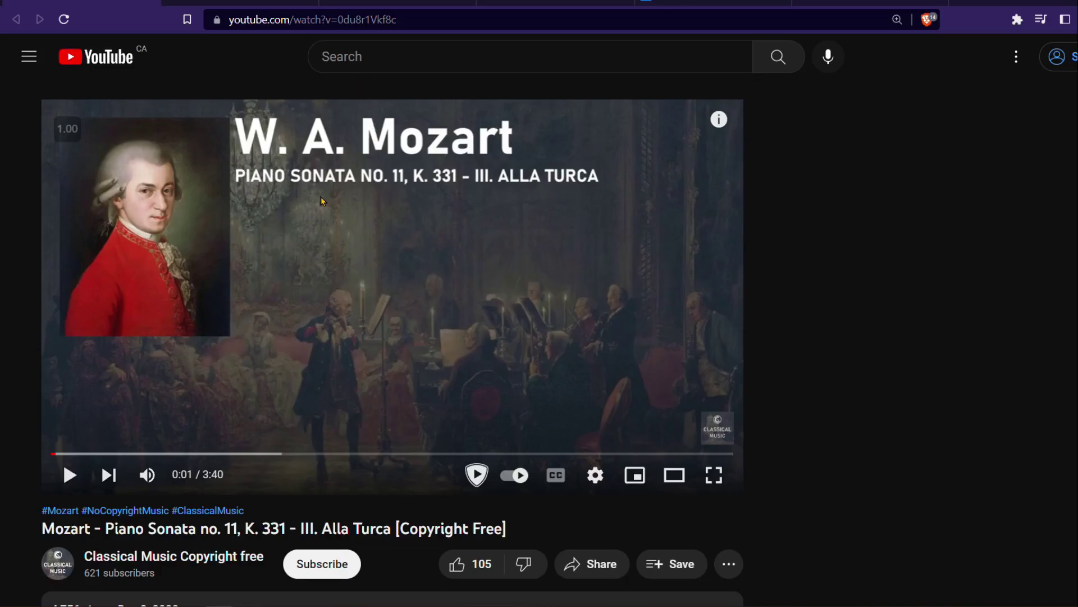
{"action": "scroll", "coordinate": [200, 495], "scroll_direction": "down", "scroll_amount": 1}
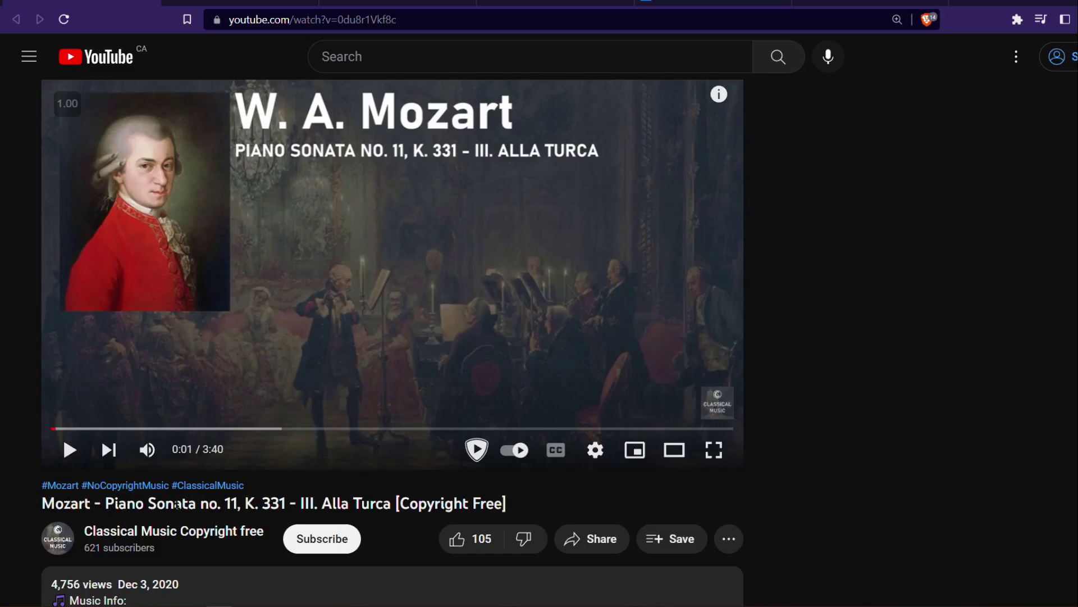
{"action": "scroll", "coordinate": [250, 456], "scroll_direction": "up", "scroll_amount": 1}
{"action": "key", "text": "ctrl+l"}
{"action": "key", "text": "ctrl+c"}
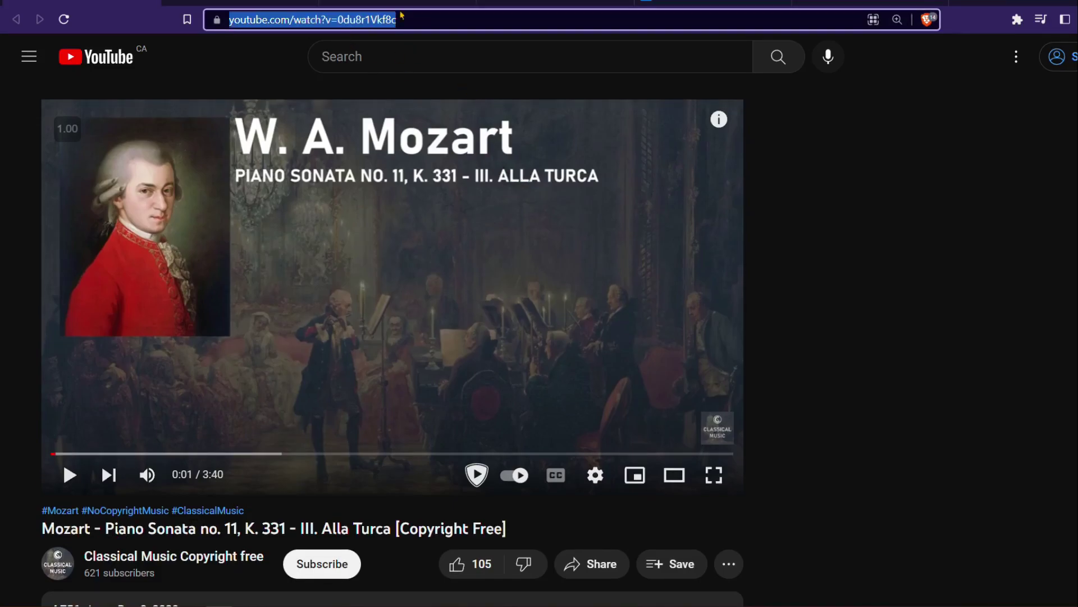
Step: Open the YtMp3 converter from the "youtube mp3" search results and convert the copied video link to MP3
{"action": "key", "text": "ctrl+Tab"}
{"action": "left_click", "coordinate": [15, 19]}
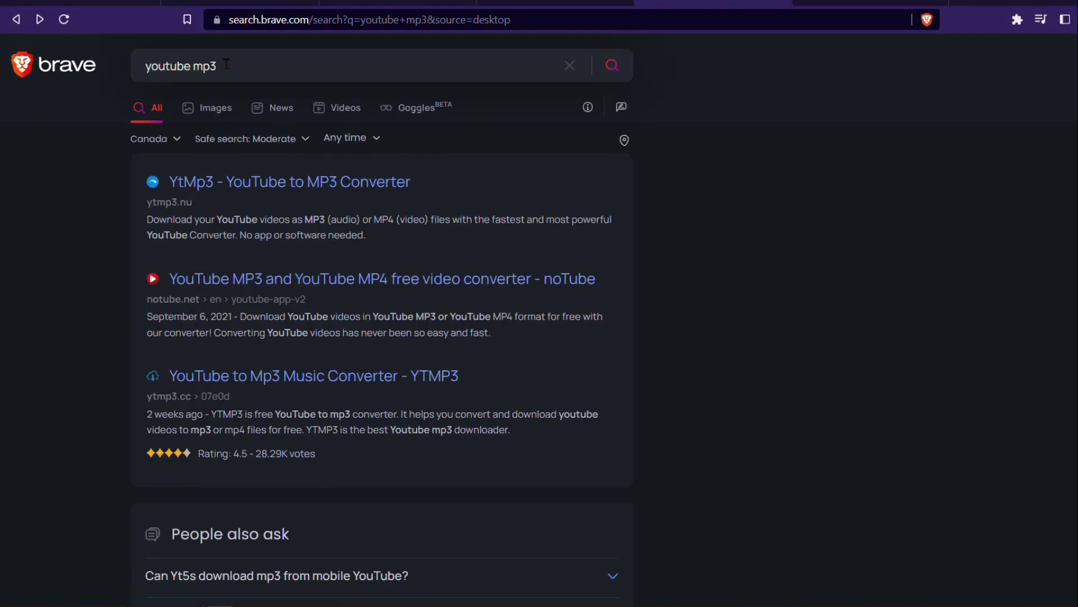
{"action": "left_click", "coordinate": [244, 187]}
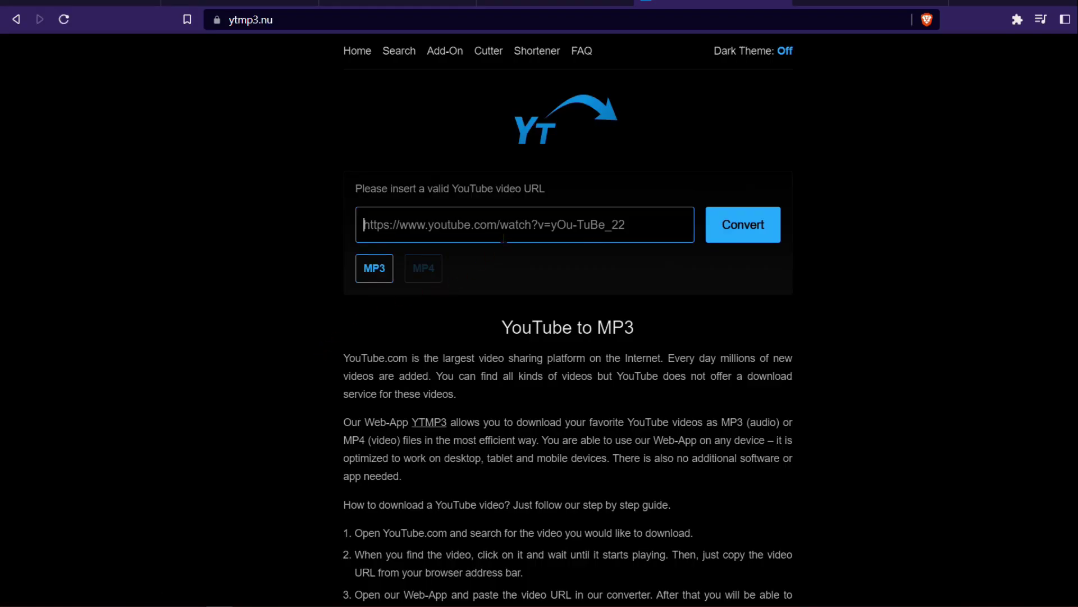
{"action": "left_click", "coordinate": [504, 239]}
{"action": "key", "text": "ctrl+v"}
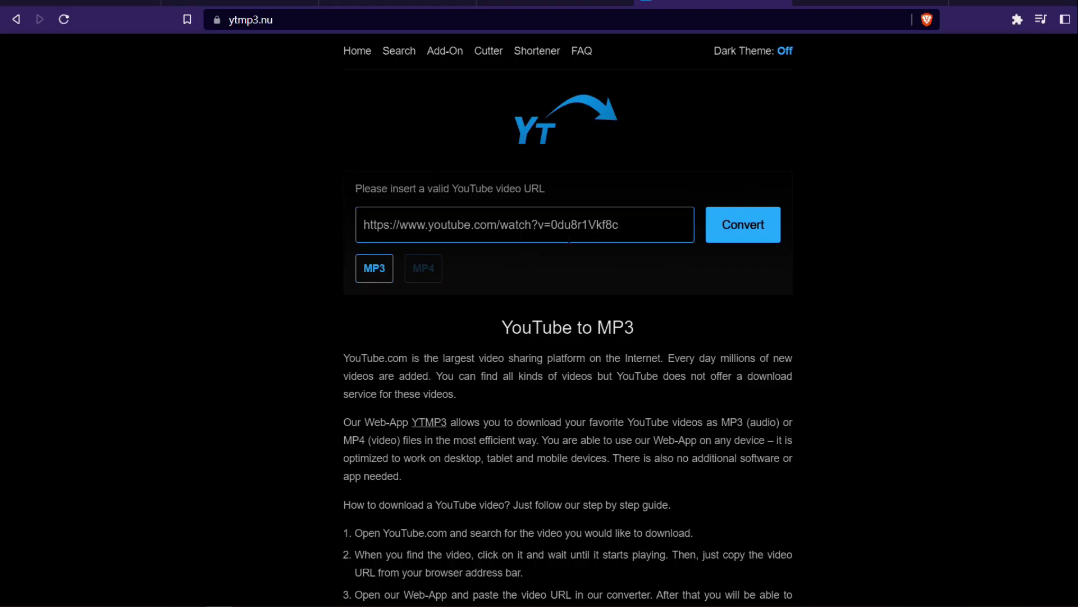
{"action": "left_click", "coordinate": [733, 238]}
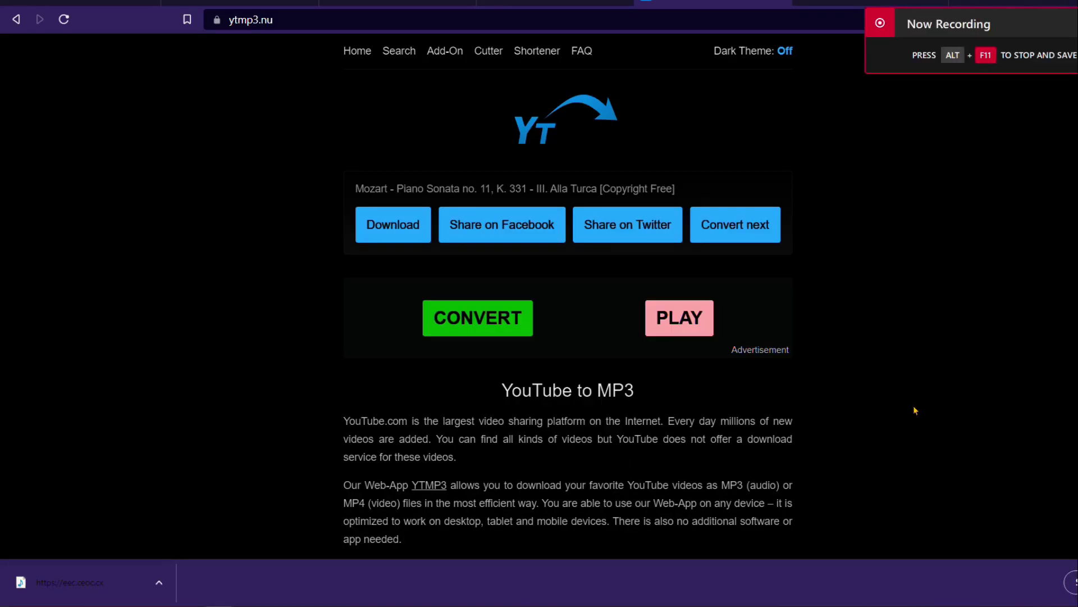
Step: Save the converted Mozart MP3 under its suggested file name in the New Download folder
{"action": "right_click", "coordinate": [392, 231]}
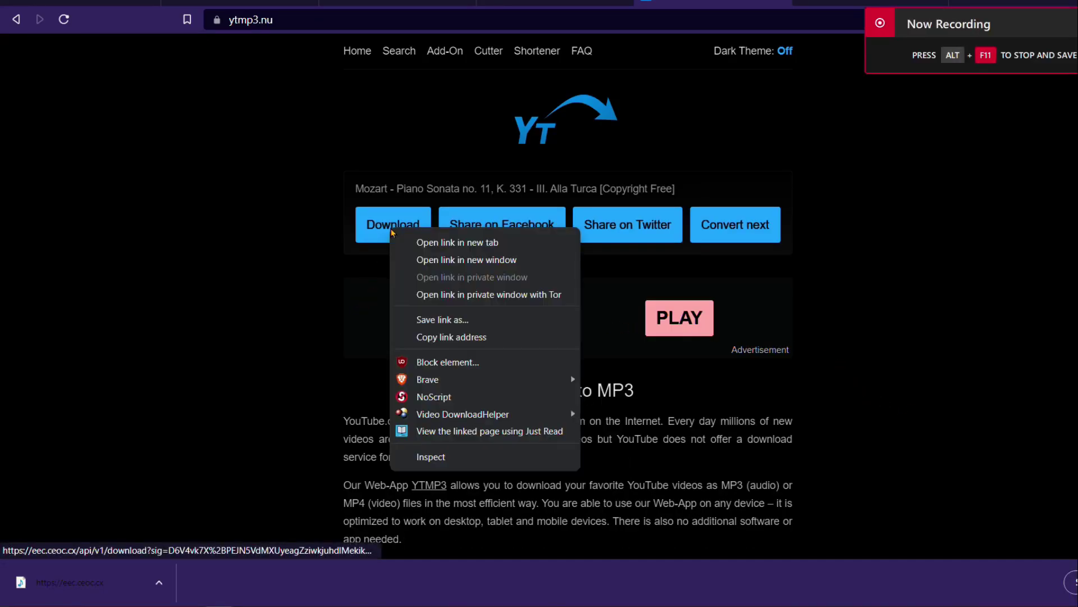
{"action": "left_click", "coordinate": [474, 319]}
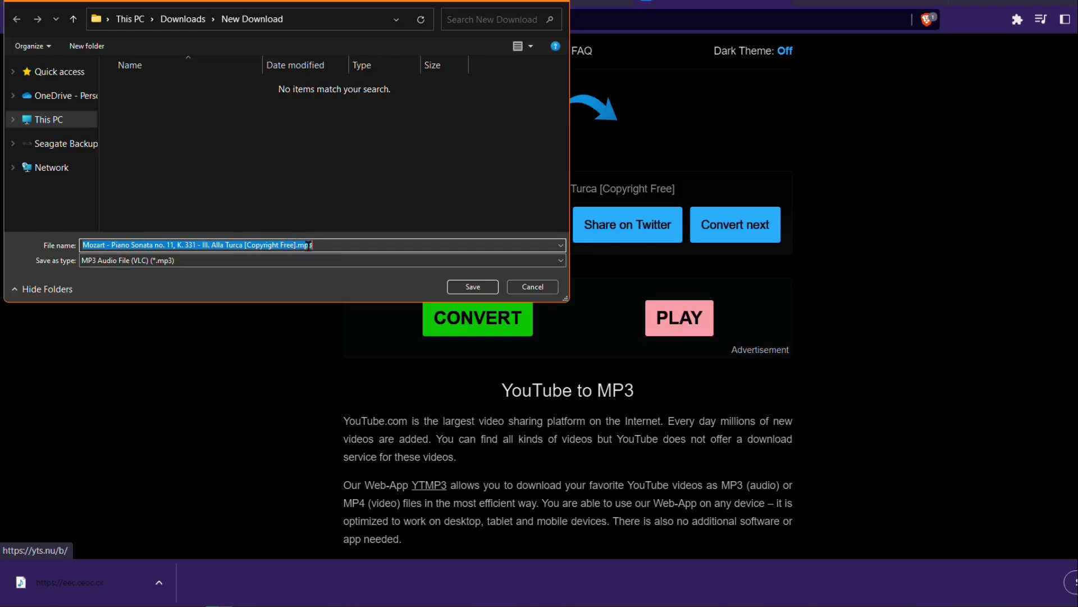
{"action": "left_click", "coordinate": [472, 287]}
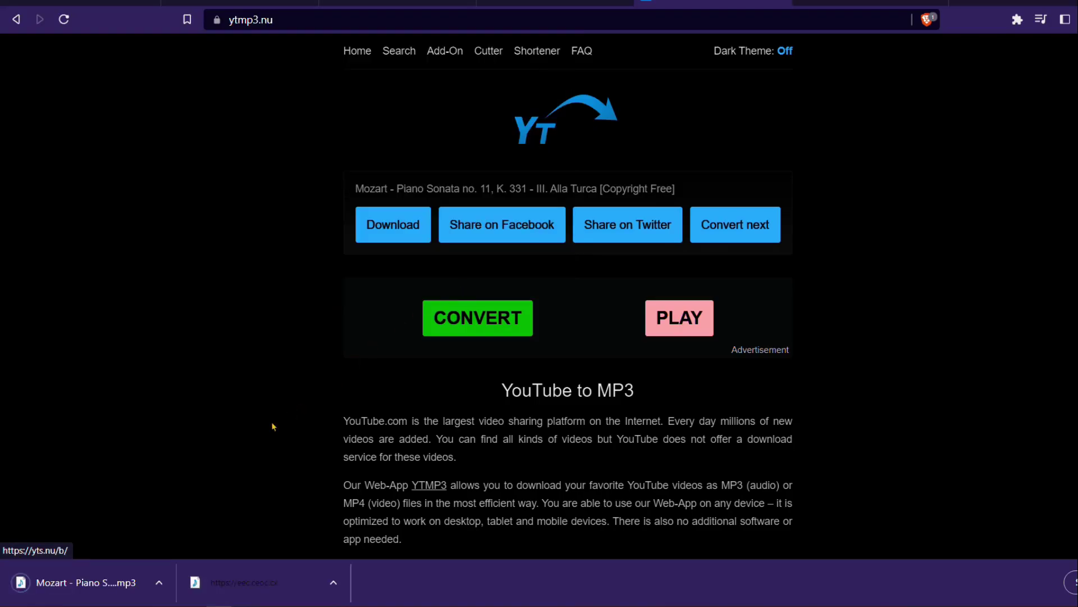
Step: Show the downloaded Mozart MP3 in its folder, then play it briefly and pause it
{"action": "left_click", "coordinate": [159, 582]}
{"action": "left_click", "coordinate": [162, 544]}
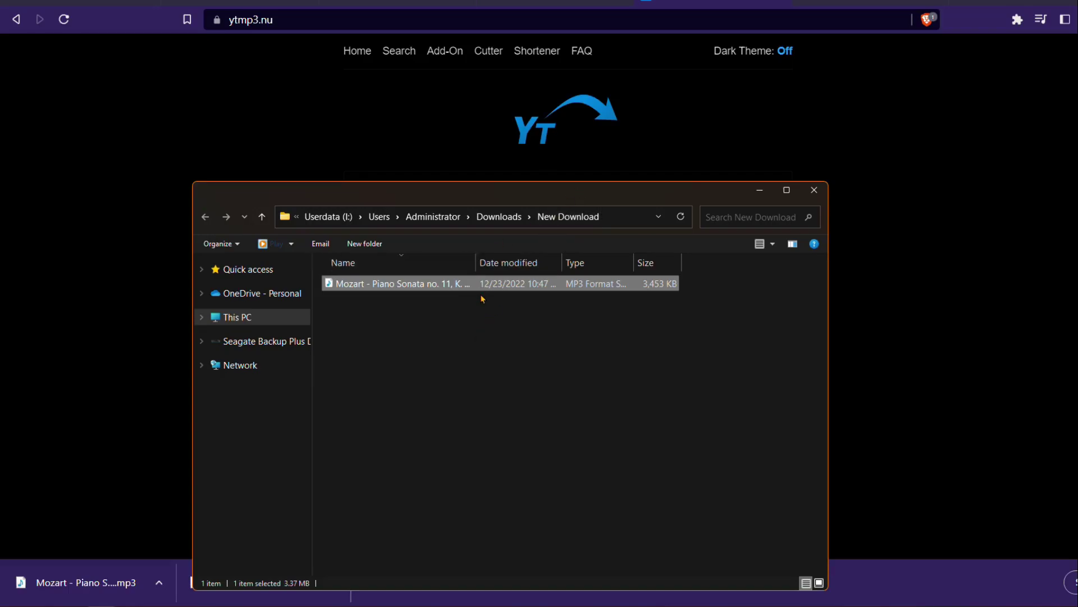
{"action": "double_click", "coordinate": [460, 283]}
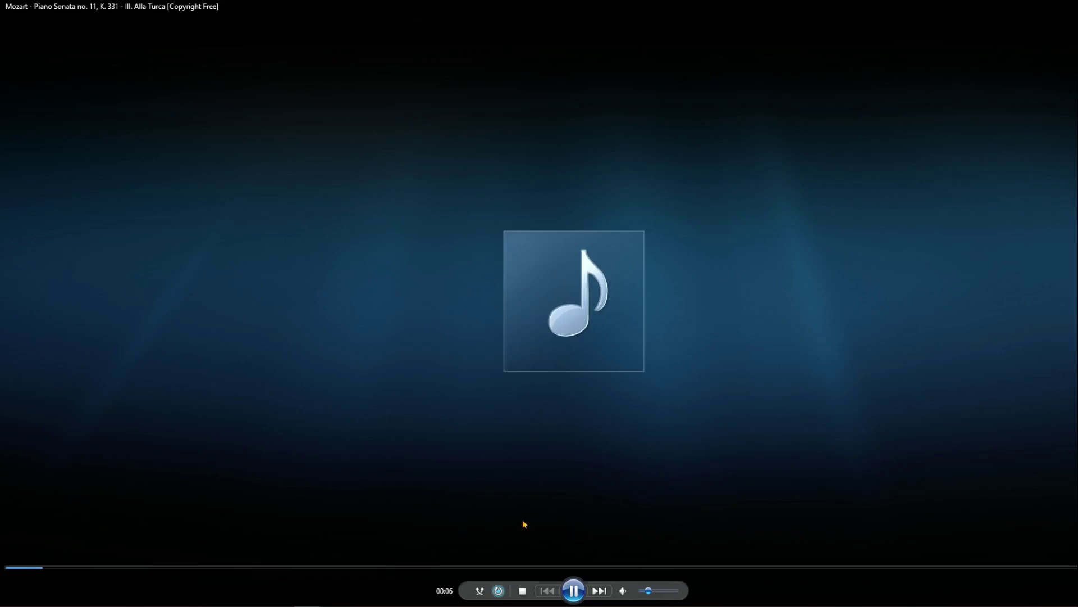
{"action": "left_click", "coordinate": [574, 589]}
{"action": "left_click", "coordinate": [574, 590]}
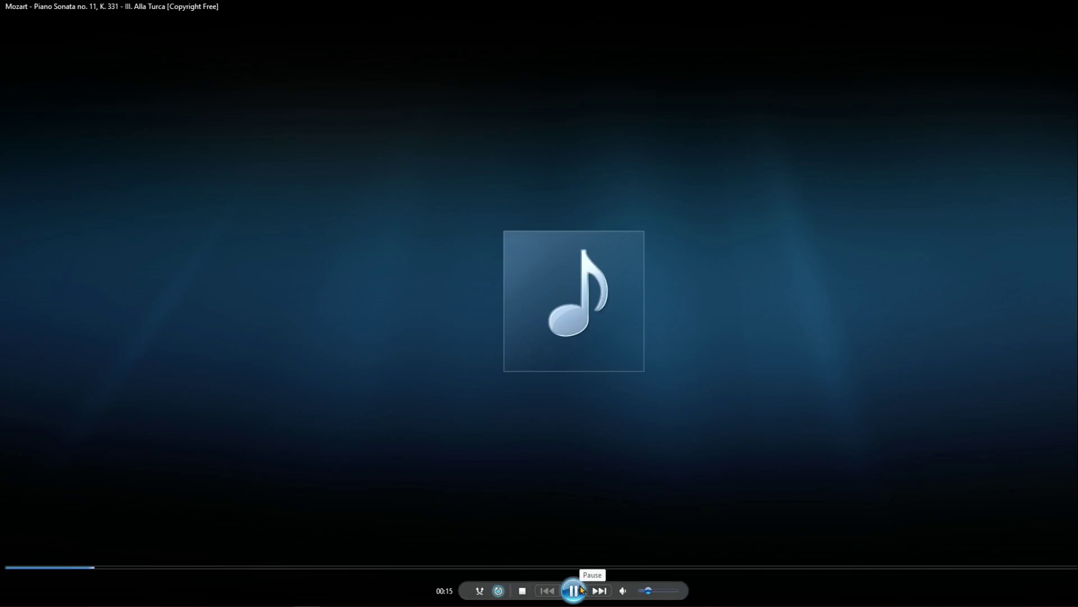
{"action": "left_click", "coordinate": [580, 589]}
Step: Bring the New Download folder holding the Mozart MP3 back in front of the media player
{"action": "mouse_move", "coordinate": [101, 604]}
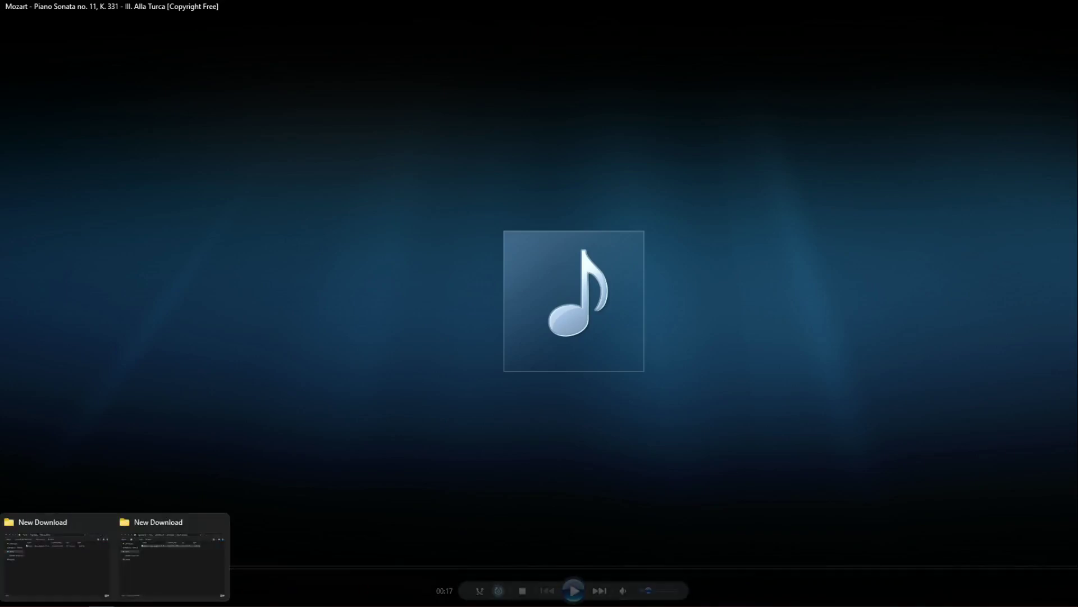
{"action": "left_click", "coordinate": [150, 585]}
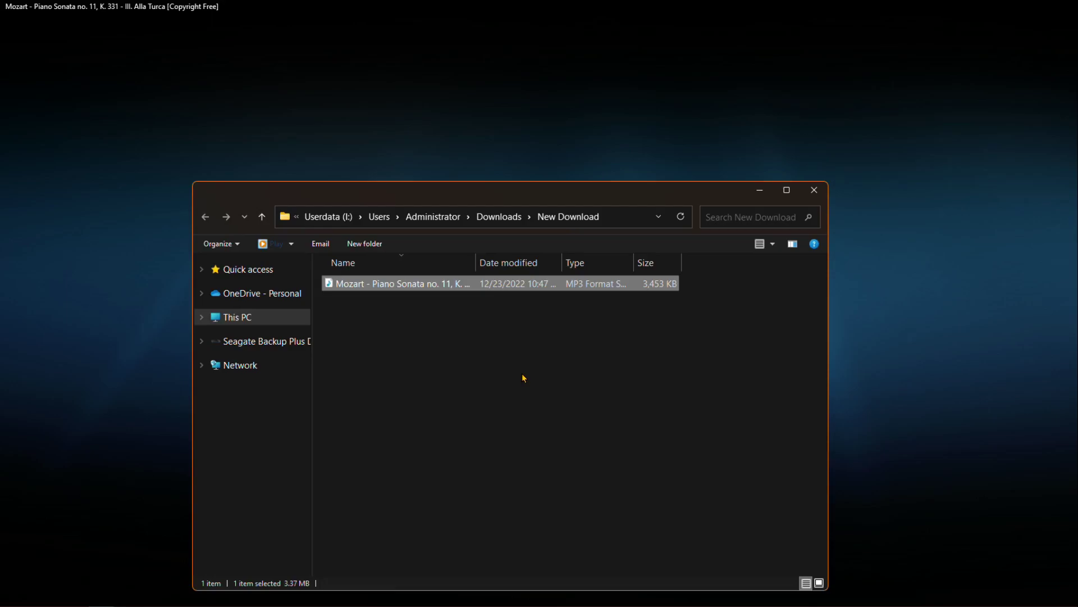
{"action": "mouse_move", "coordinate": [496, 303]}
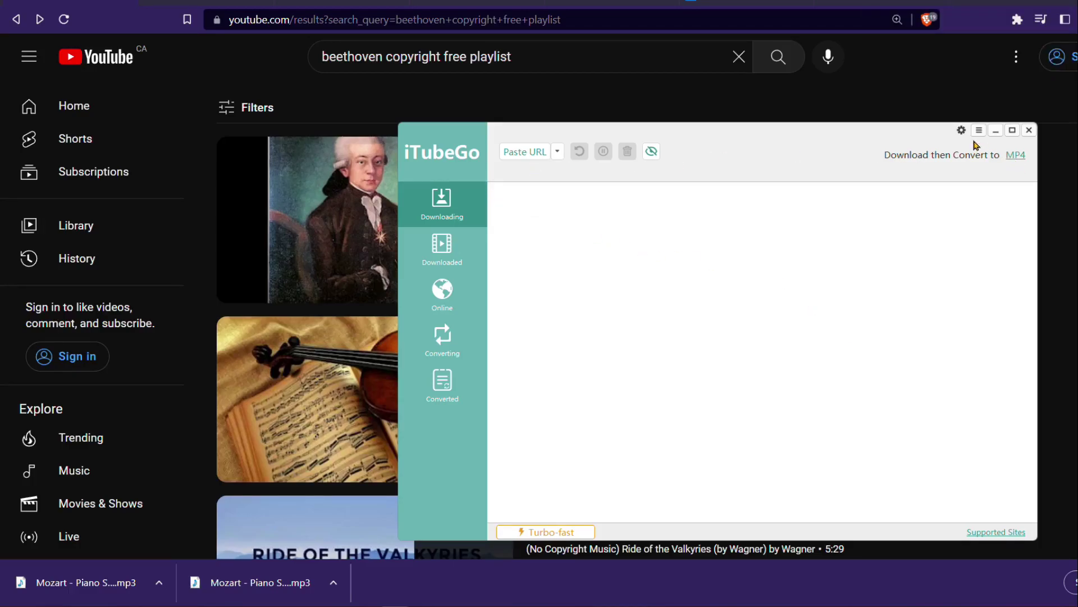
Step: Configure iTubeGo's download settings to save Audio at 320Kb/s quality and apply them
{"action": "left_click", "coordinate": [962, 130]}
{"action": "left_click", "coordinate": [595, 274]}
{"action": "left_click", "coordinate": [679, 275]}
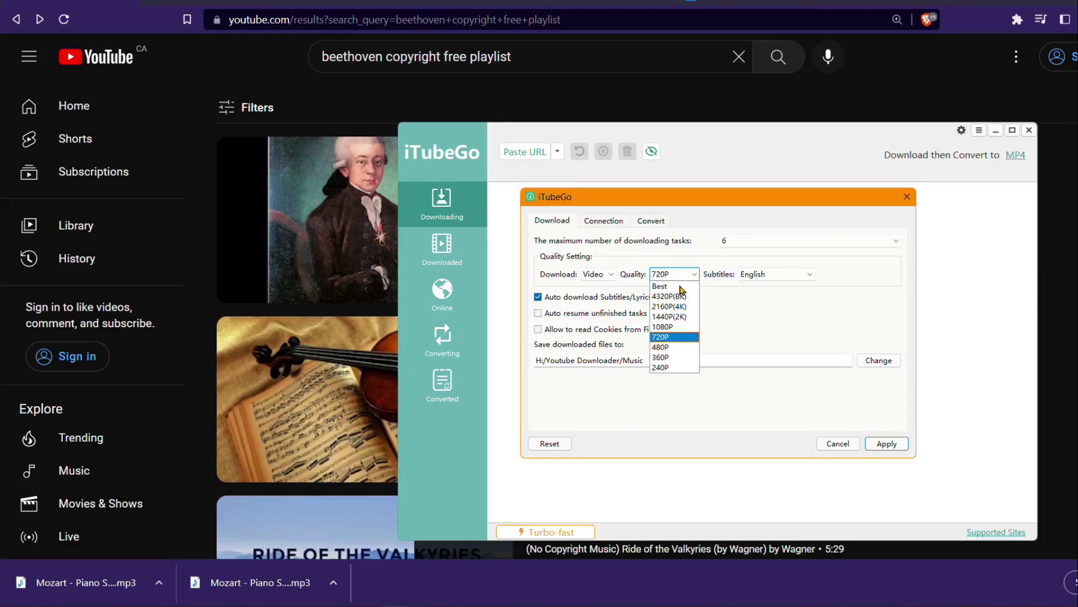
{"action": "left_click", "coordinate": [604, 273]}
{"action": "left_click", "coordinate": [596, 296]}
{"action": "left_click", "coordinate": [679, 276]}
{"action": "left_click", "coordinate": [677, 276]}
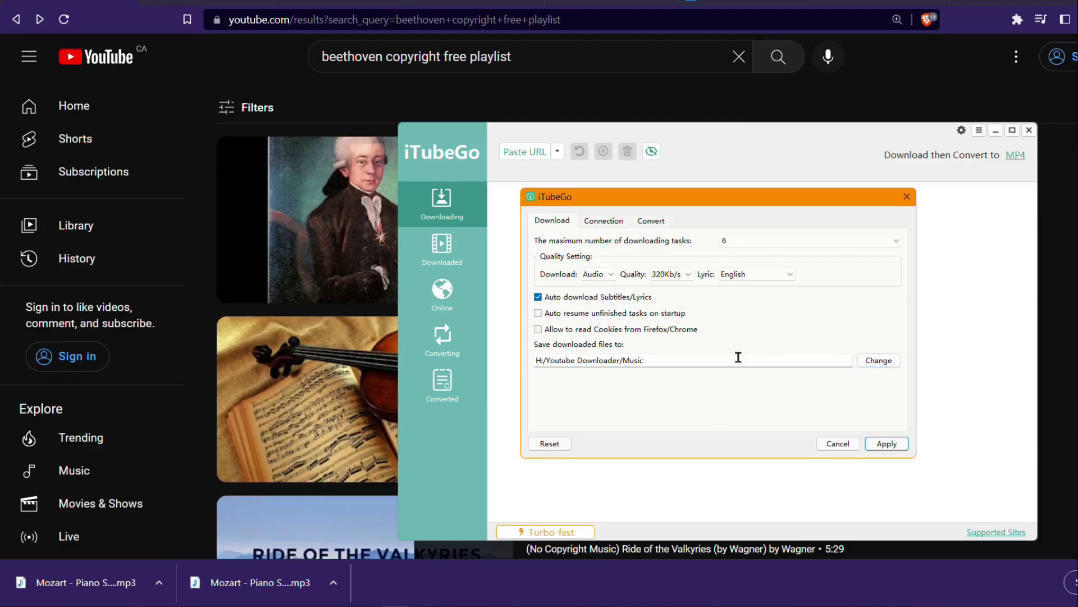
{"action": "left_click", "coordinate": [888, 443]}
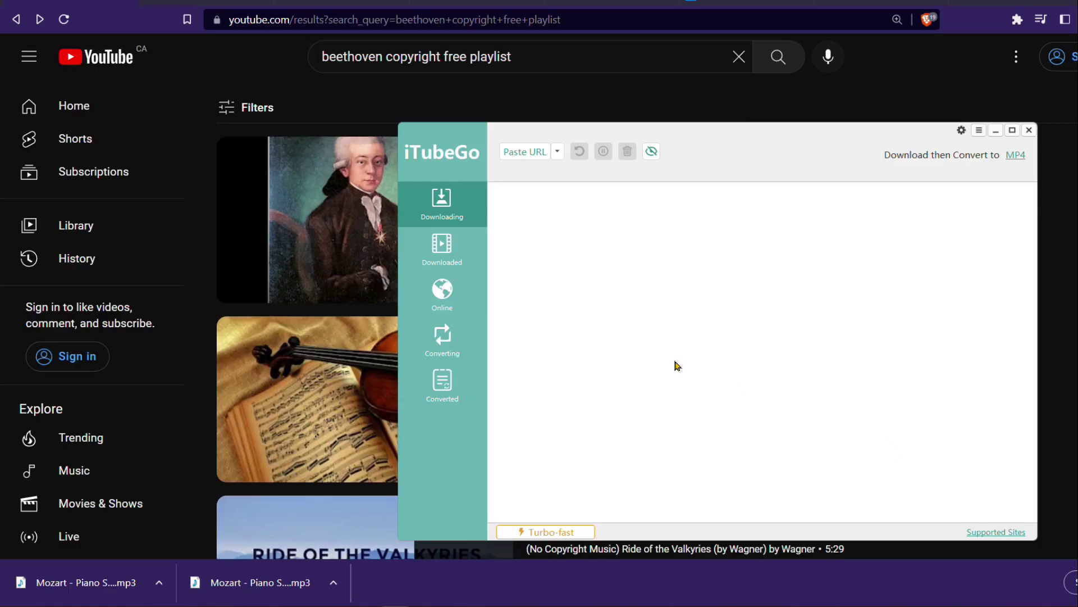
Step: Copy the link of the Copyright Free Classical Music playlist from YouTube and paste it into iTubeGo
{"action": "left_click", "coordinate": [538, 85]}
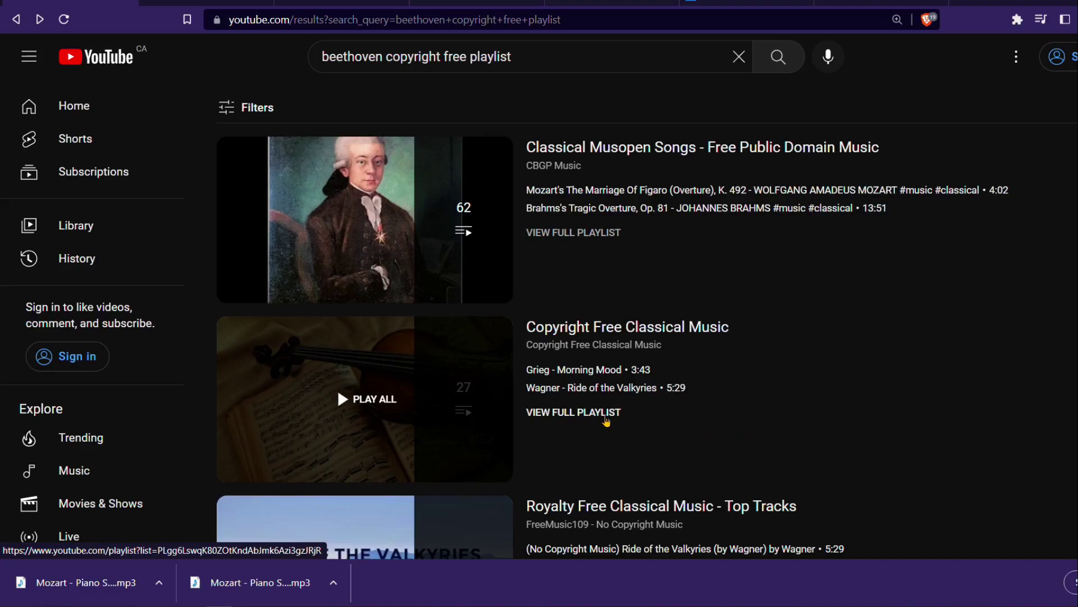
{"action": "right_click", "coordinate": [606, 418]}
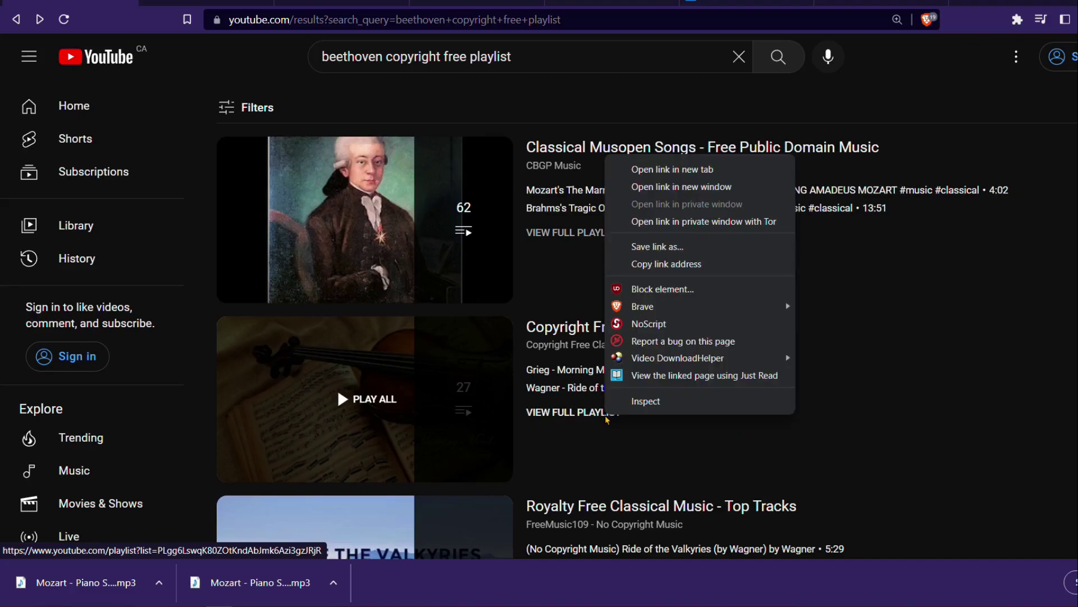
{"action": "left_click", "coordinate": [677, 271]}
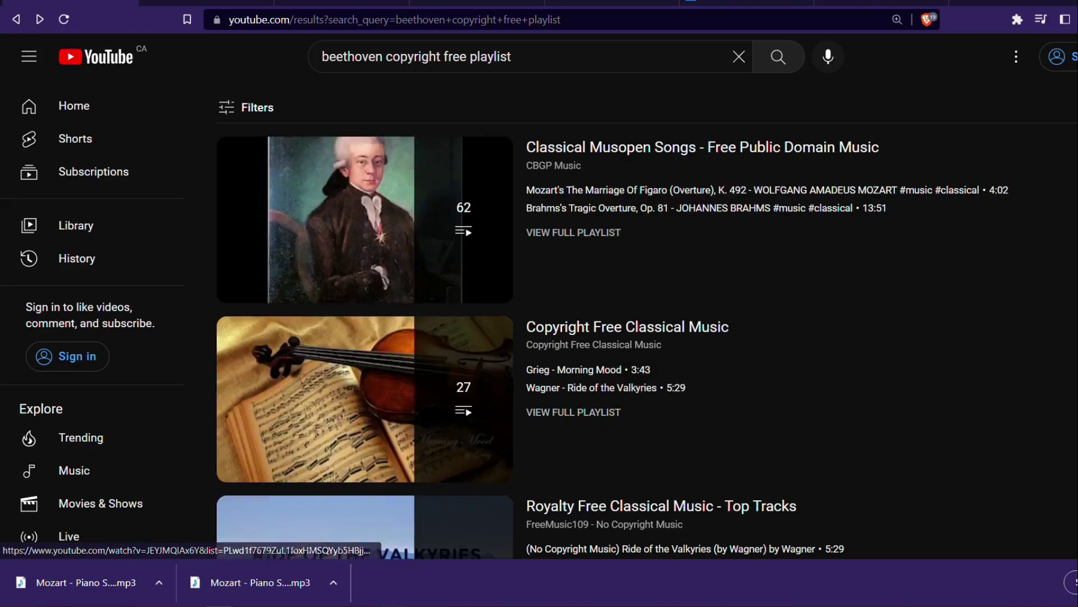
{"action": "left_click", "coordinate": [395, 605]}
{"action": "left_click", "coordinate": [525, 152]}
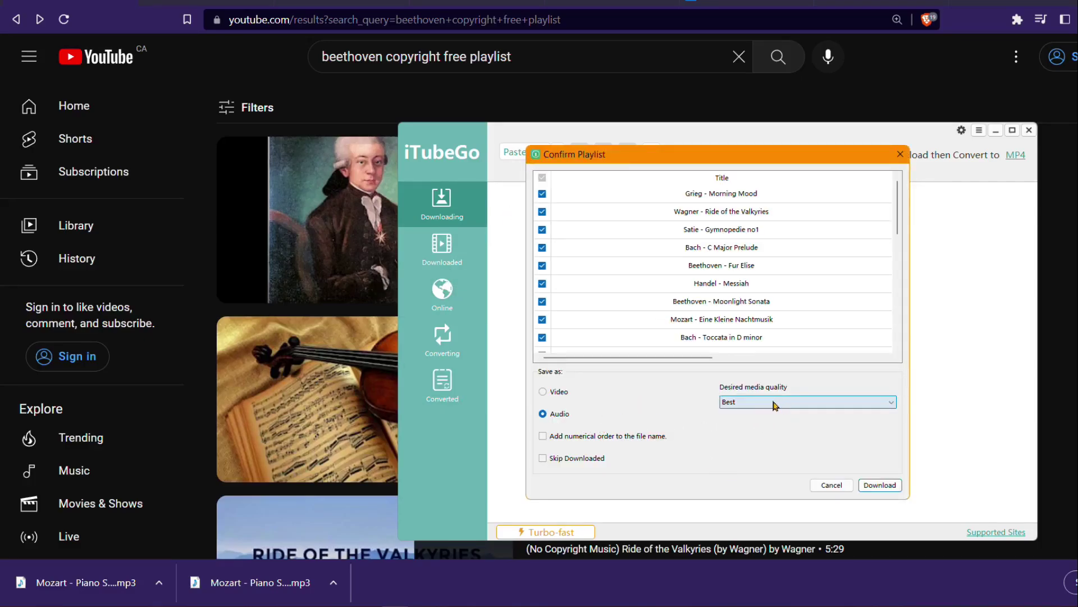
Step: Download all tracks of the playlist as Audio with the desired media quality set to Best
{"action": "left_click", "coordinate": [558, 395]}
{"action": "left_click", "coordinate": [560, 415]}
{"action": "left_click", "coordinate": [809, 402]}
{"action": "left_click", "coordinate": [730, 410]}
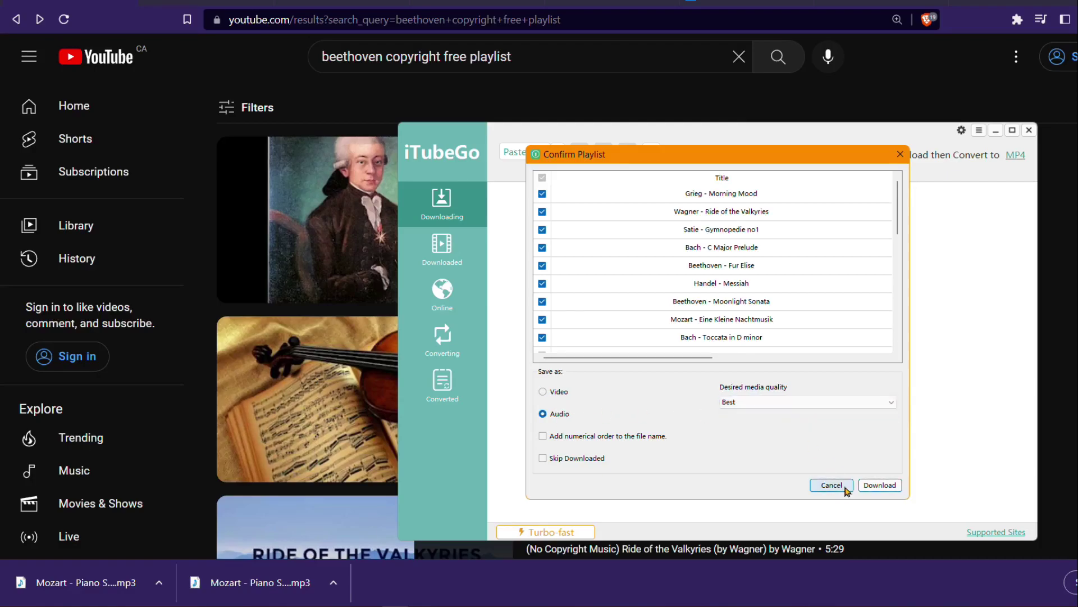
{"action": "left_click", "coordinate": [880, 484]}
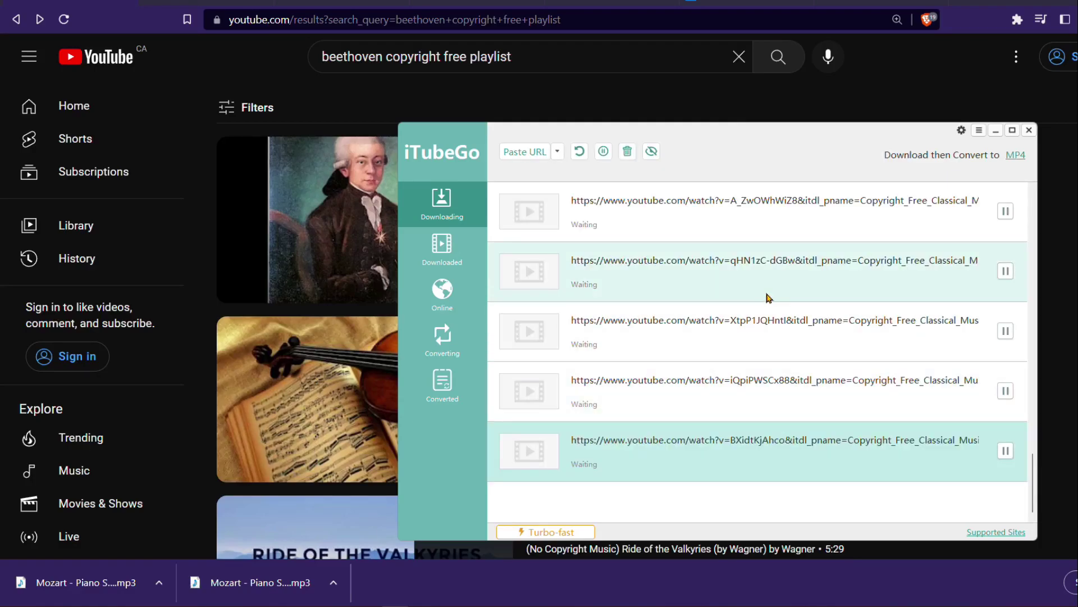
Step: Reposition the iTubeGo window over the browser and examine the progress of the playlist downloads
{"action": "left_click_drag", "start_coordinate": [691, 154], "coordinate": [1075, 202]}
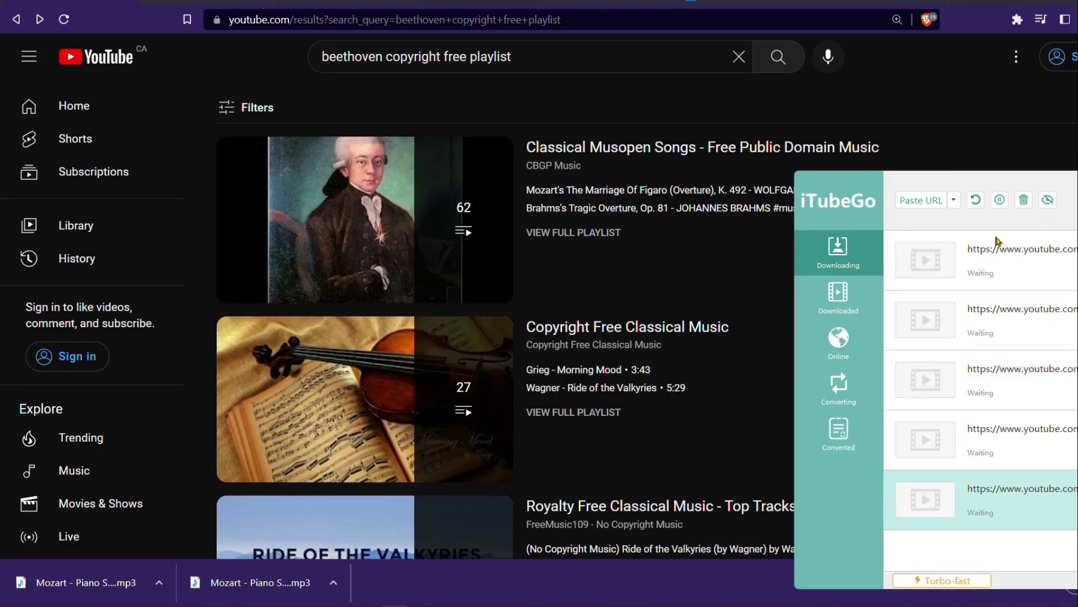
{"action": "left_click_drag", "start_coordinate": [814, 175], "coordinate": [464, 138]}
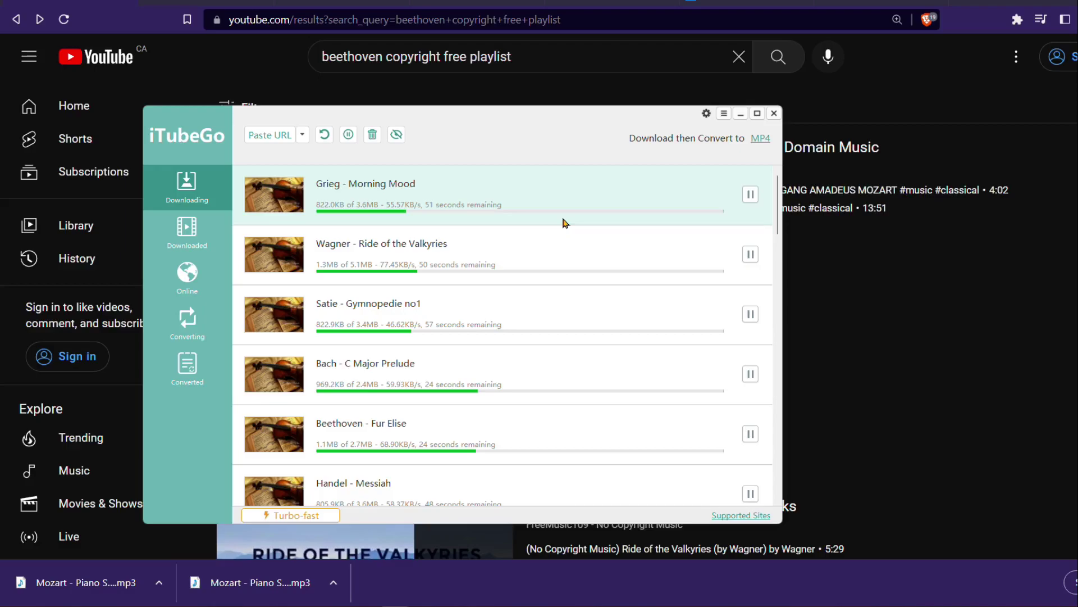
{"action": "scroll", "coordinate": [555, 262], "scroll_direction": "down", "scroll_amount": 2}
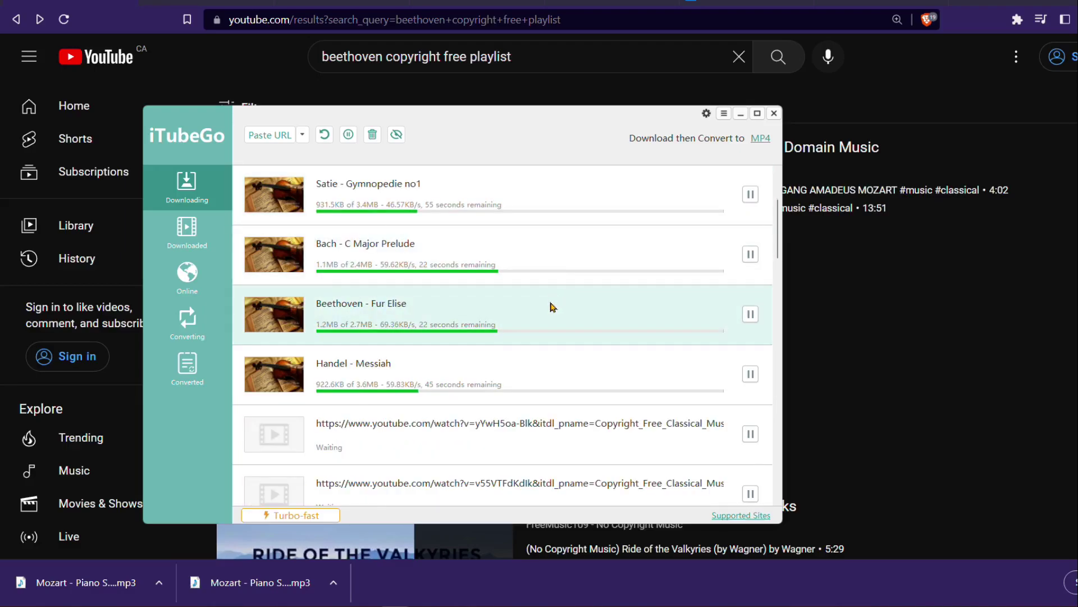
{"action": "scroll", "coordinate": [551, 306], "scroll_direction": "up", "scroll_amount": 2}
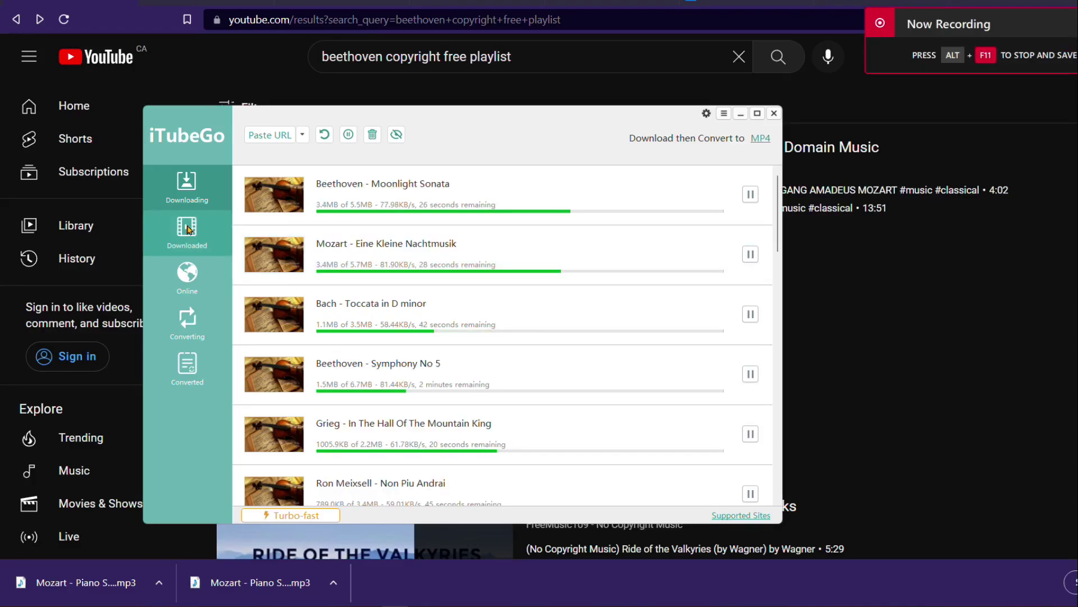
Step: View iTubeGo's downloaded tracks and show the Wagner - Ride of the Valkyries file in its folder
{"action": "left_click", "coordinate": [188, 229]}
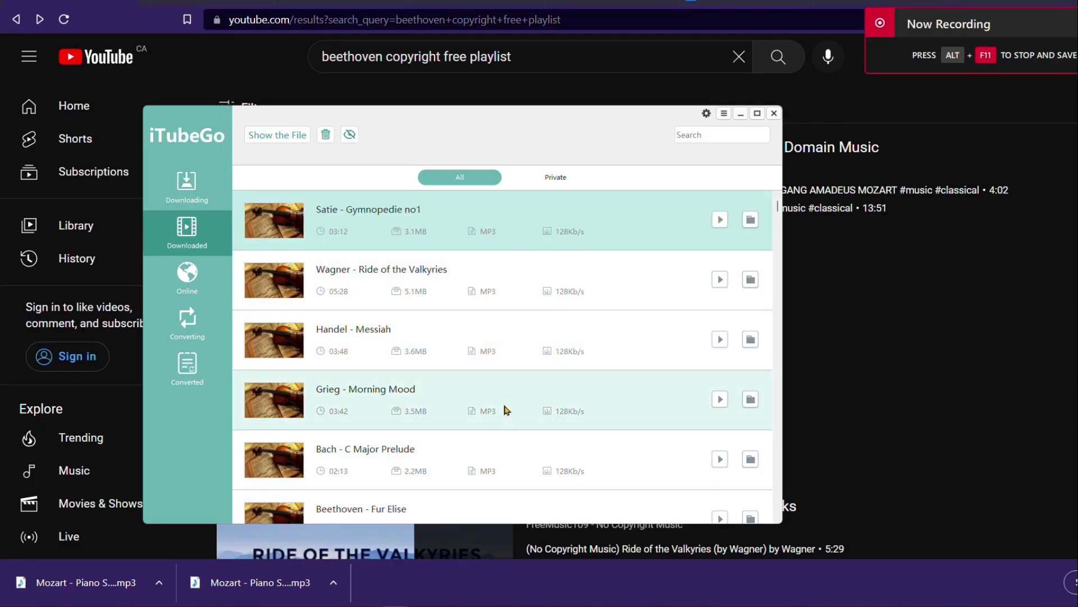
{"action": "right_click", "coordinate": [424, 217]}
{"action": "right_click", "coordinate": [337, 269]}
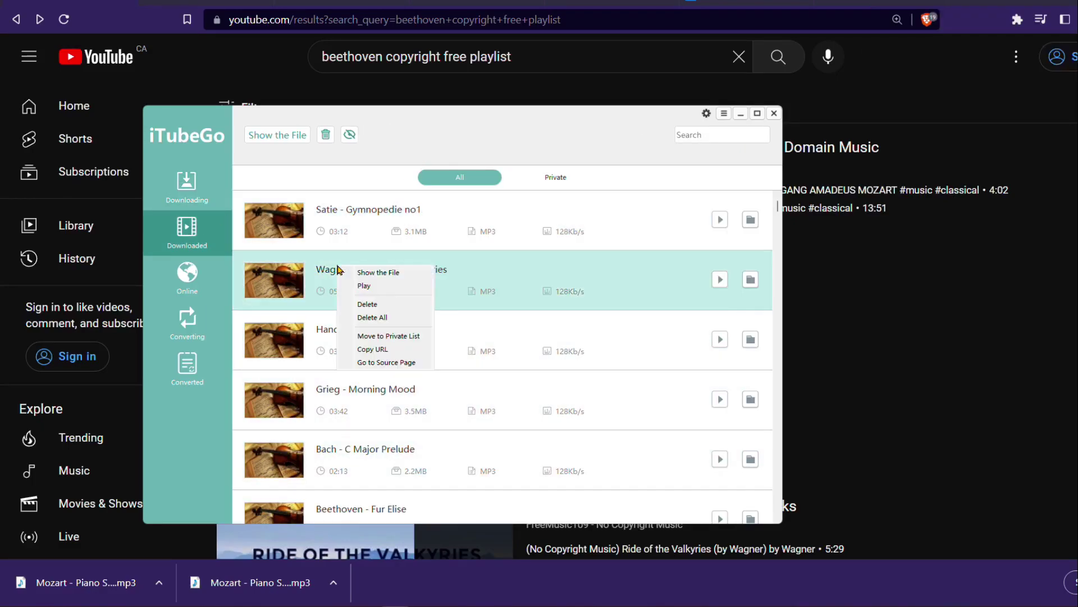
{"action": "left_click", "coordinate": [359, 272]}
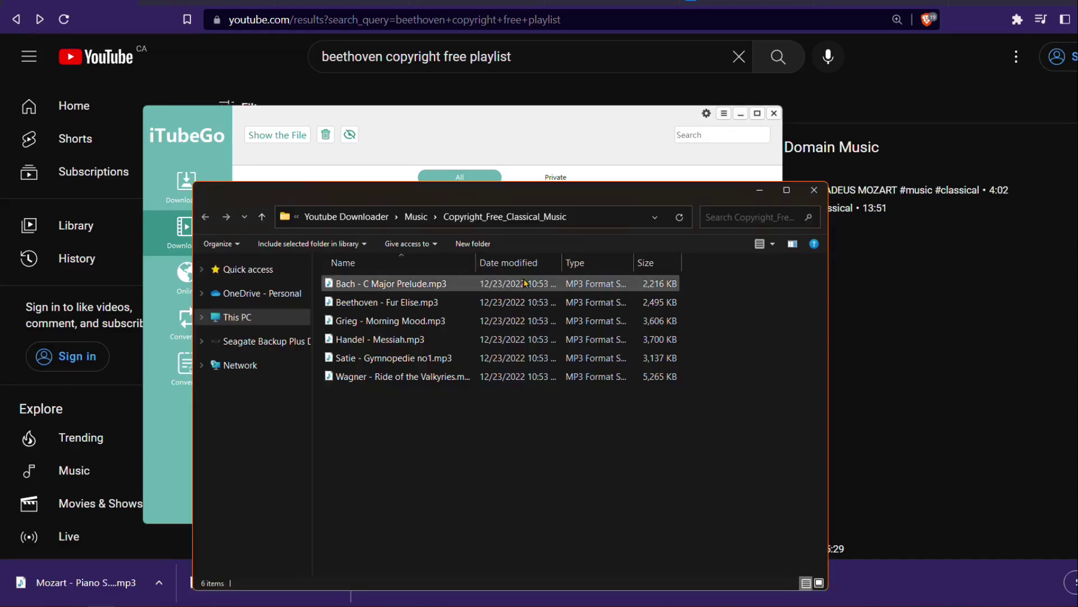
{"action": "left_click", "coordinate": [394, 284]}
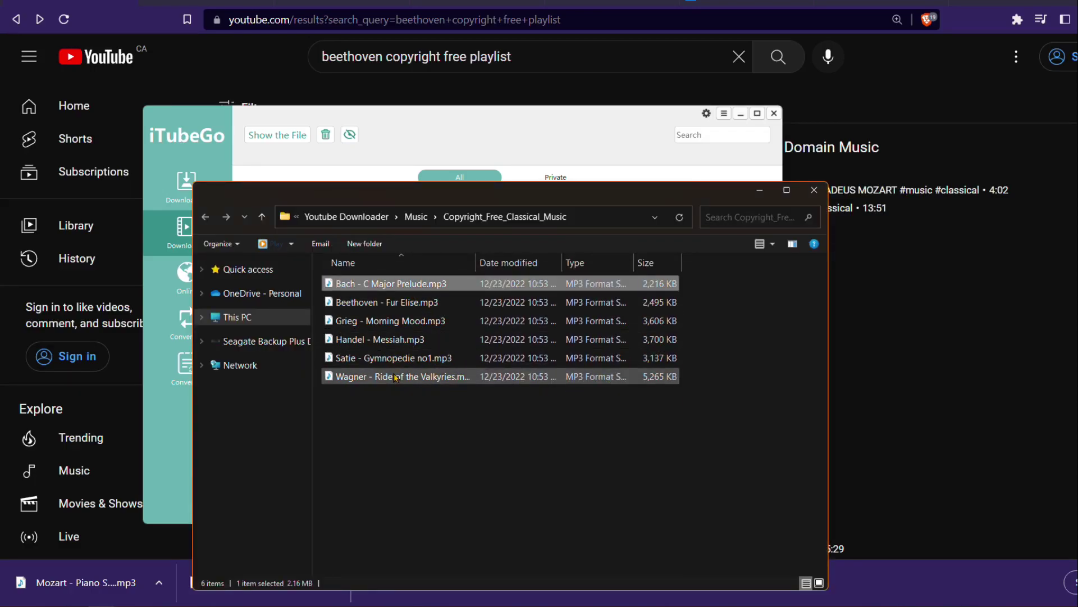
{"action": "left_click", "coordinate": [395, 378], "text": "shift"}
{"action": "right_click", "coordinate": [402, 330]}
{"action": "left_click", "coordinate": [393, 265]}
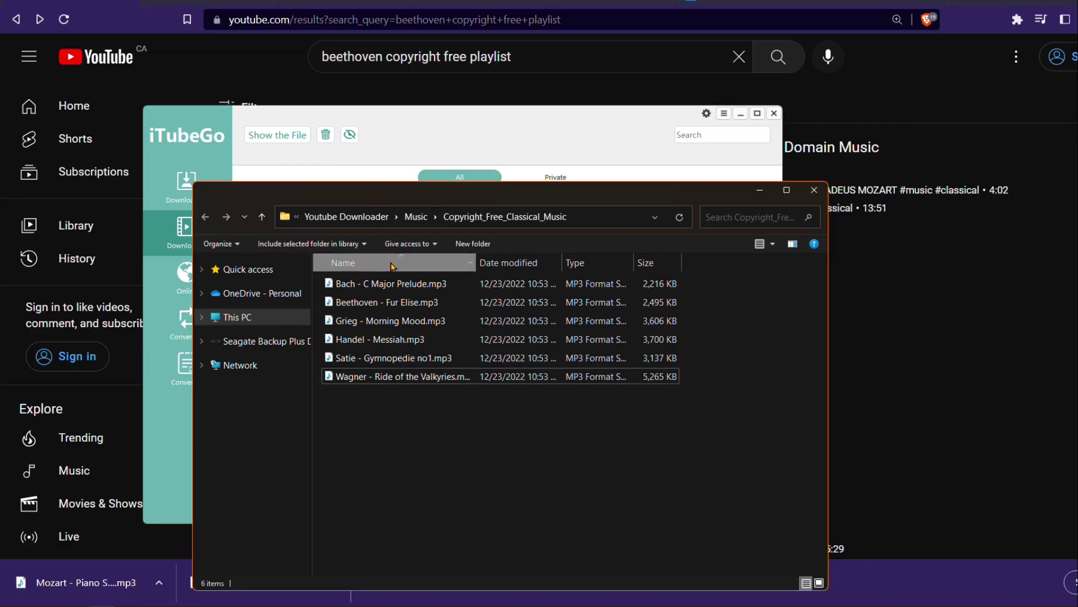
Step: Select all the MP3 files in the Copyright_Free_Classical_Music folder and play them in the media player
{"action": "left_click", "coordinate": [393, 284]}
{"action": "left_click", "coordinate": [393, 376], "text": "shift"}
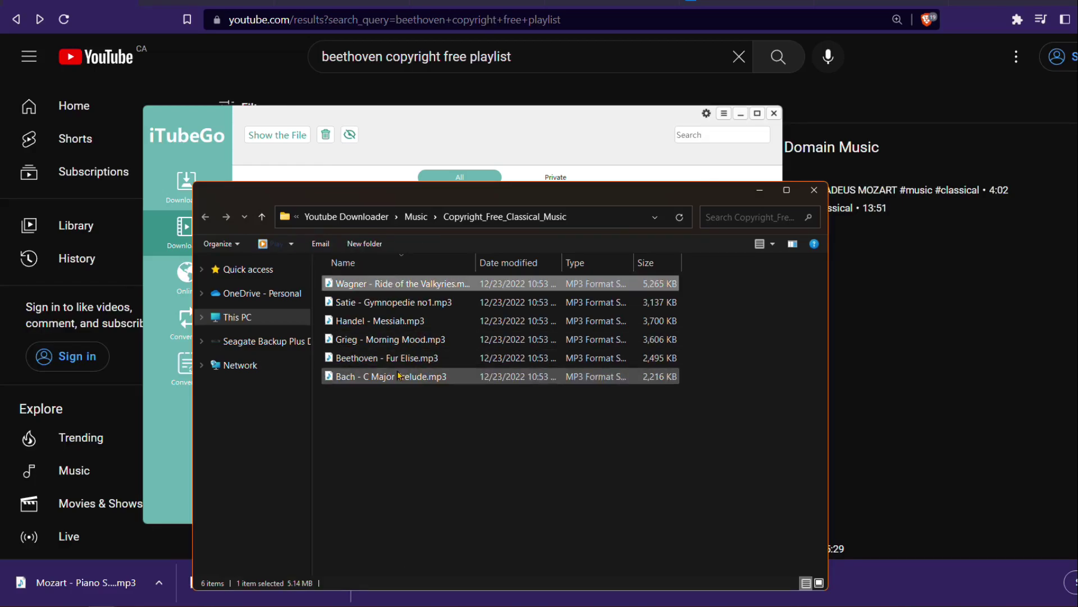
{"action": "right_click", "coordinate": [400, 333]}
{"action": "left_click", "coordinate": [427, 34]}
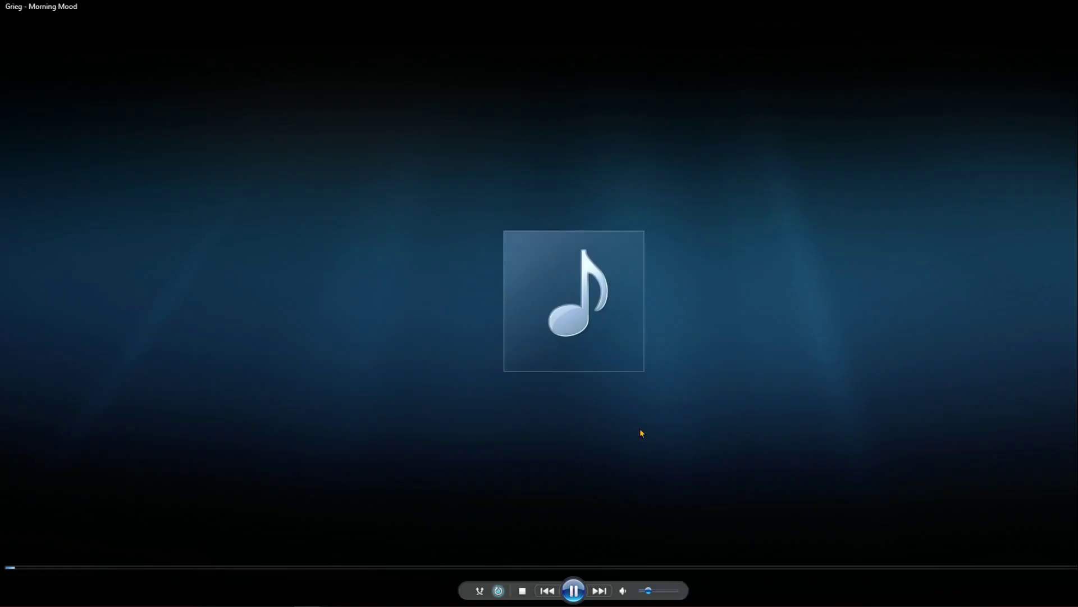